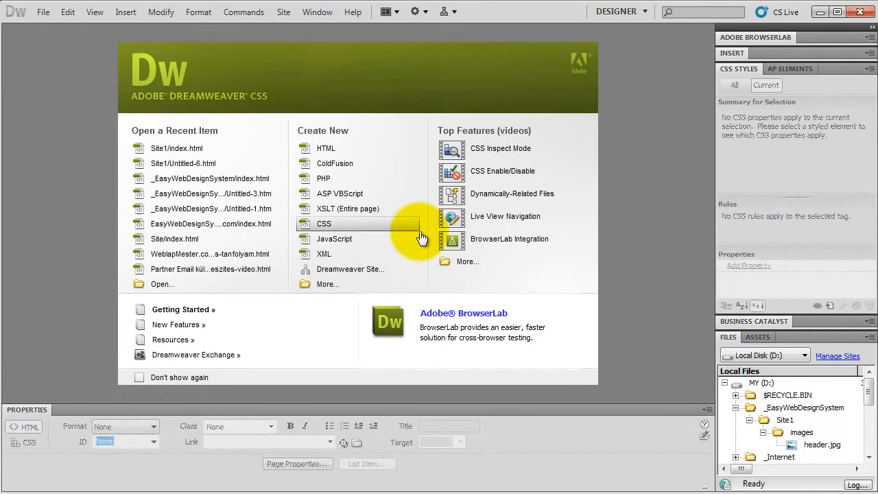
Step: Create a new HTML page and save it as index in the Site1 folder
{"action": "left_click", "coordinate": [339, 154]}
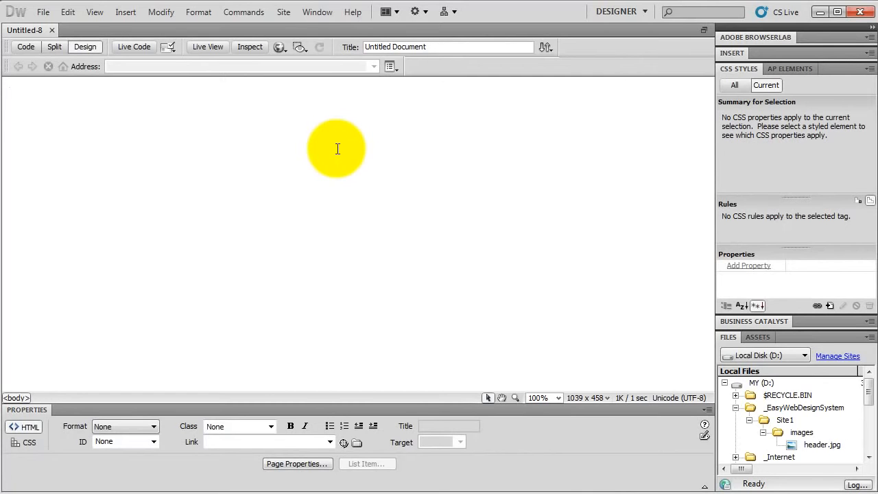
{"action": "left_click", "coordinate": [48, 14]}
{"action": "left_click", "coordinate": [92, 173]}
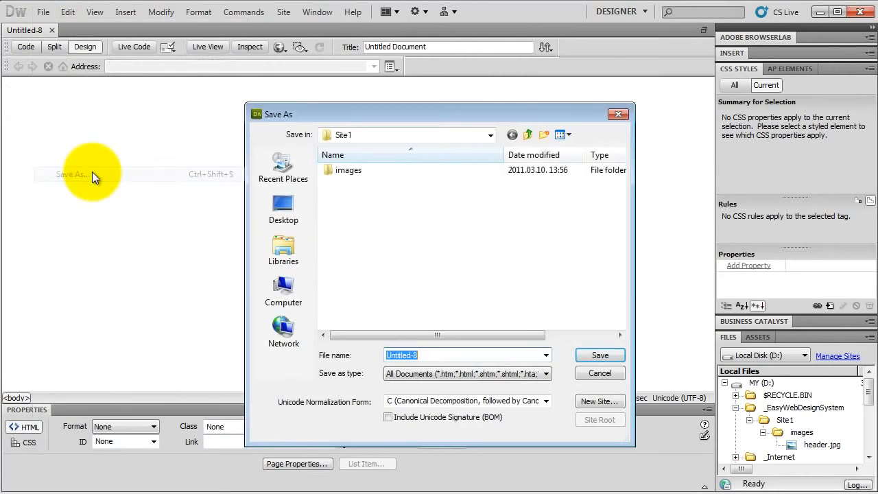
{"action": "type", "text": "index"}
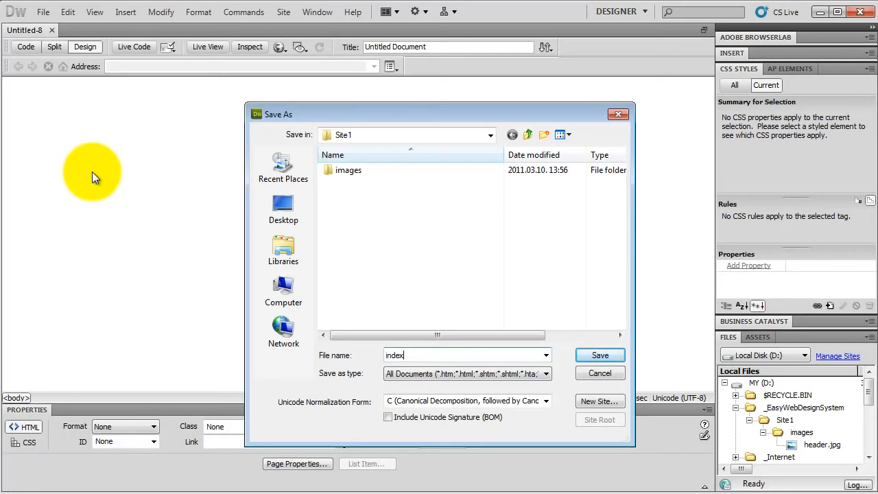
{"action": "left_click", "coordinate": [605, 352]}
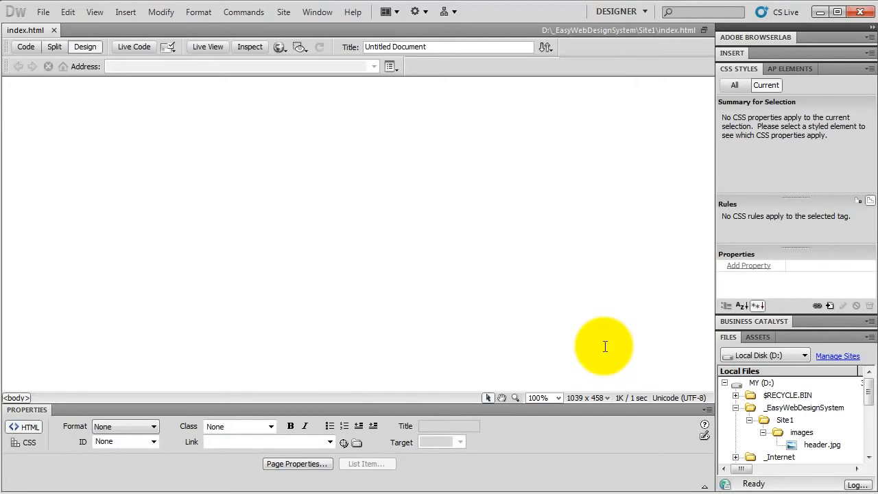
Step: Type a few lines of placeholder text on the page
{"action": "type", "text": "dfsdfg"}
{"action": "key", "text": "Return"}
{"action": "type", "text": "sfgf dfg dfg dfg dfg"}
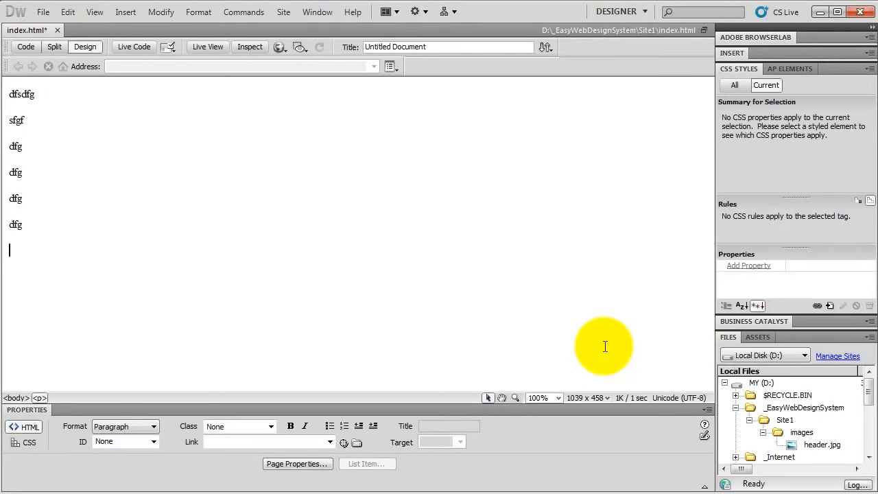
Step: Preview the page in Chrome, saving changes when asked, then inspect the page's code and return to Design view
{"action": "left_click", "coordinate": [280, 48]}
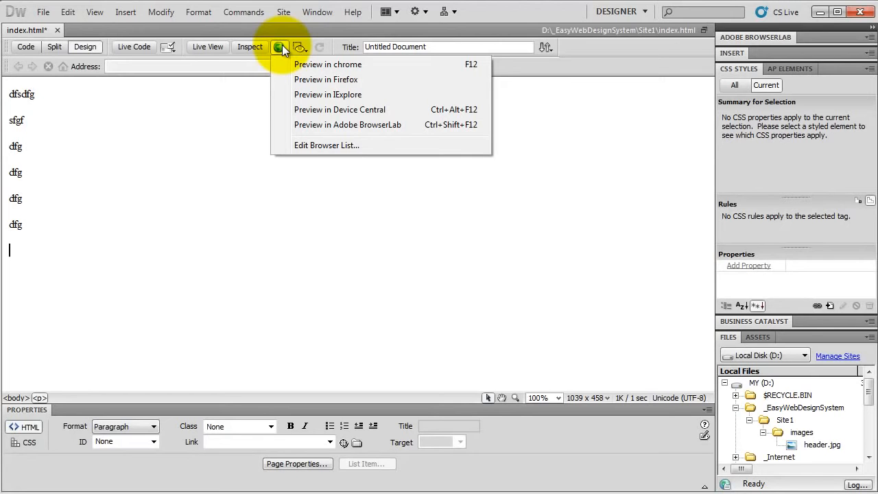
{"action": "left_click", "coordinate": [319, 66]}
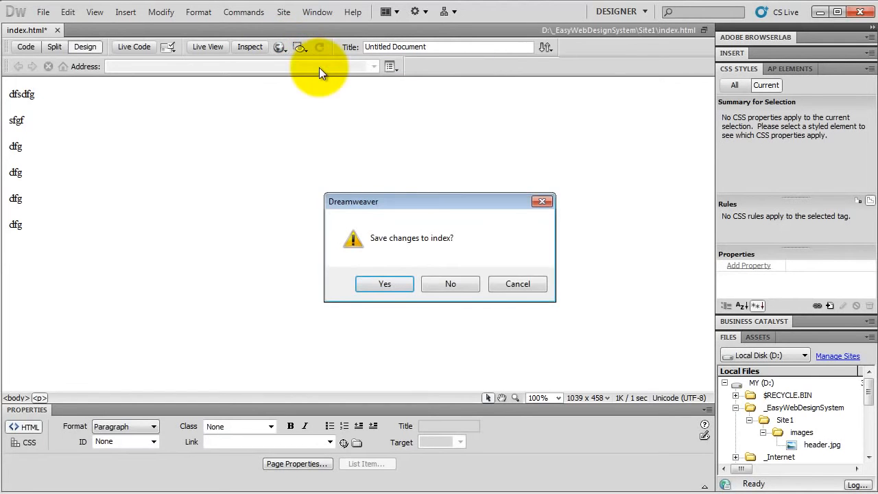
{"action": "left_click", "coordinate": [394, 284]}
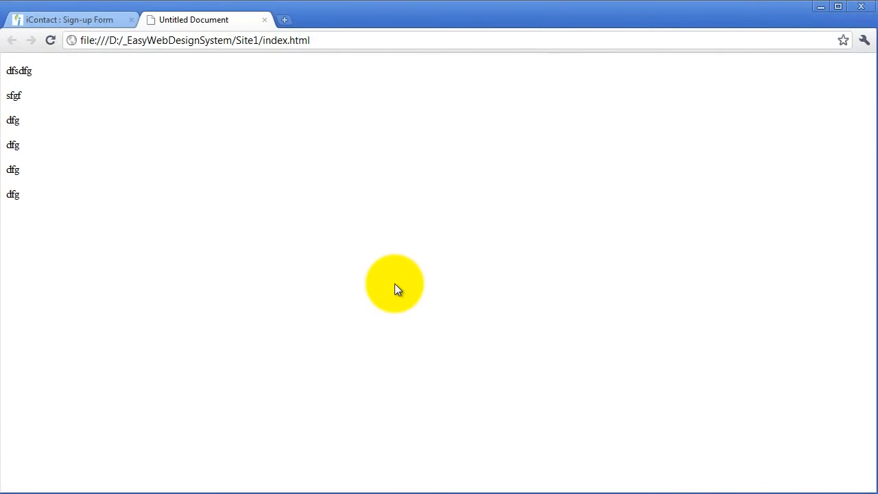
{"action": "key", "text": "alt+Tab"}
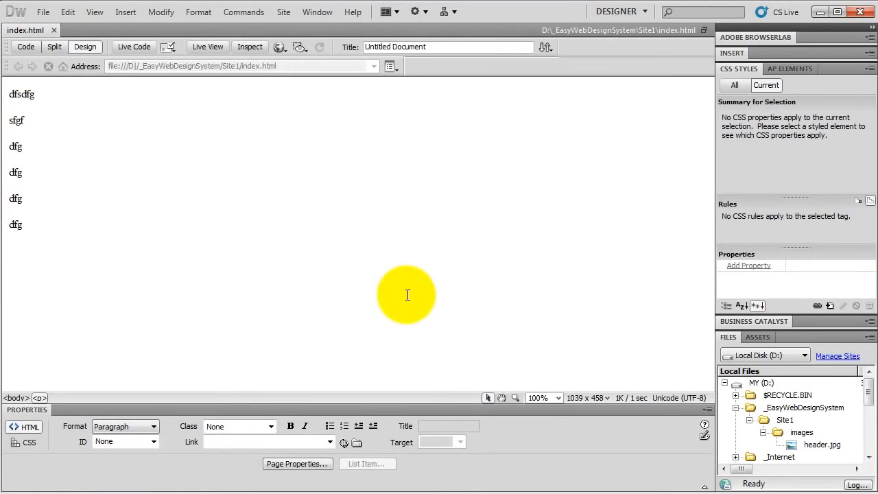
{"action": "left_click", "coordinate": [26, 47]}
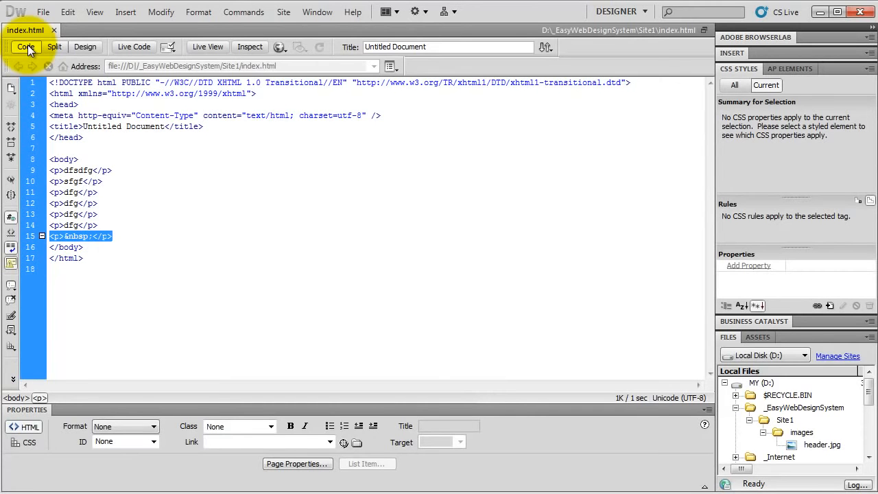
{"action": "left_click", "coordinate": [88, 47]}
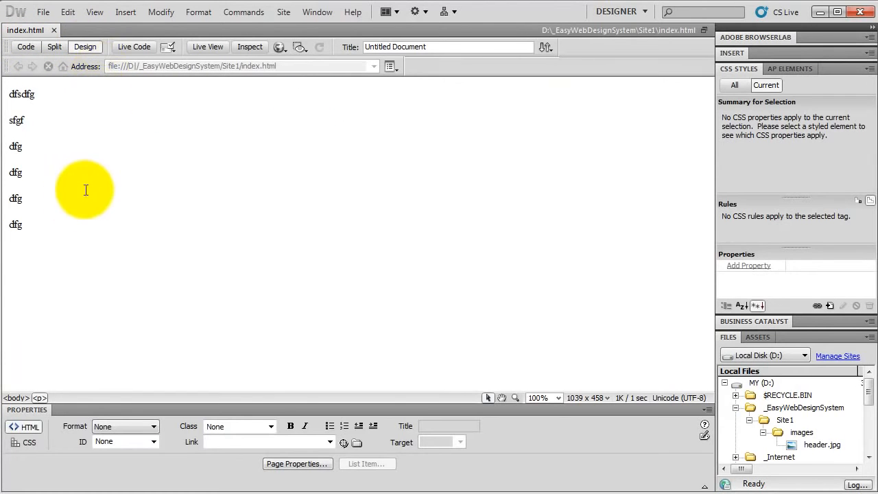
Step: Select all the placeholder text and delete it
{"action": "left_click_drag", "start_coordinate": [46, 245], "coordinate": [3, 89]}
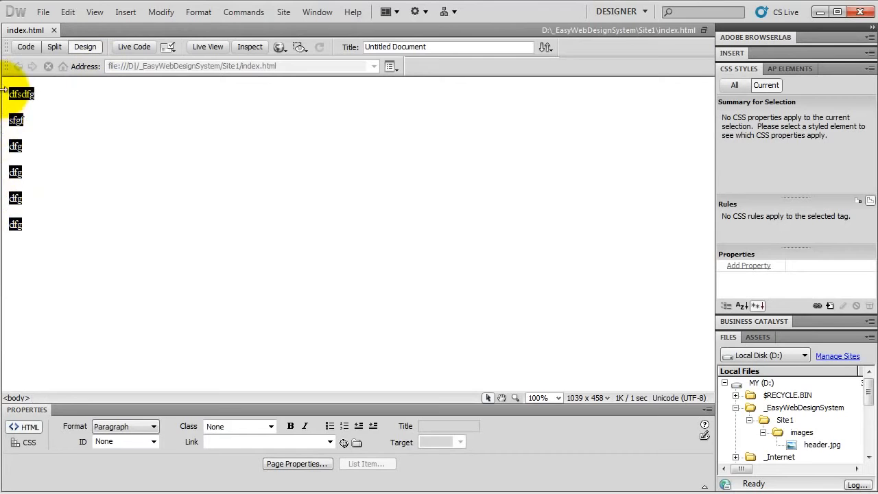
{"action": "key", "text": "Delete"}
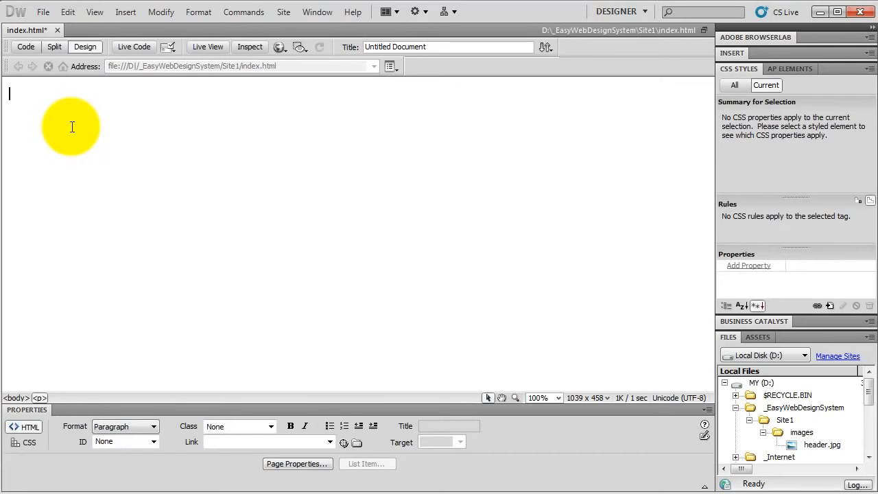
Step: Insert a centred table with 1 row, 1 column, 750 pixels wide and border thickness 1
{"action": "left_click", "coordinate": [733, 53]}
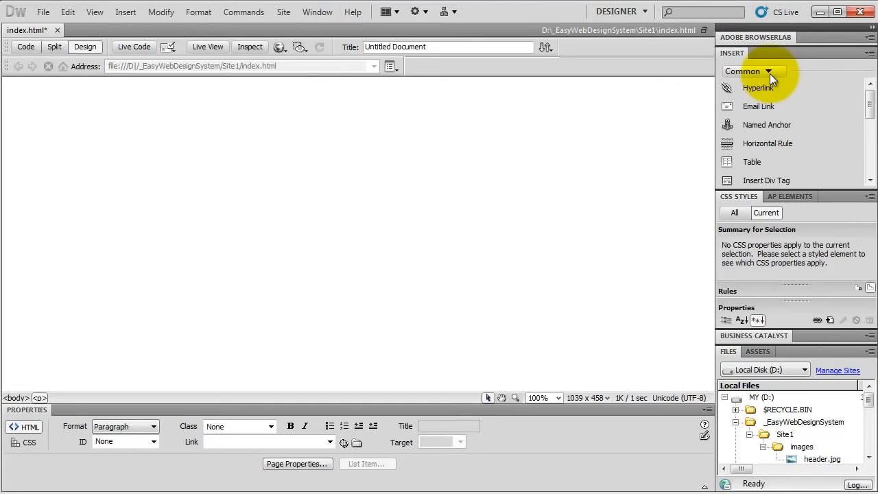
{"action": "left_click", "coordinate": [758, 162]}
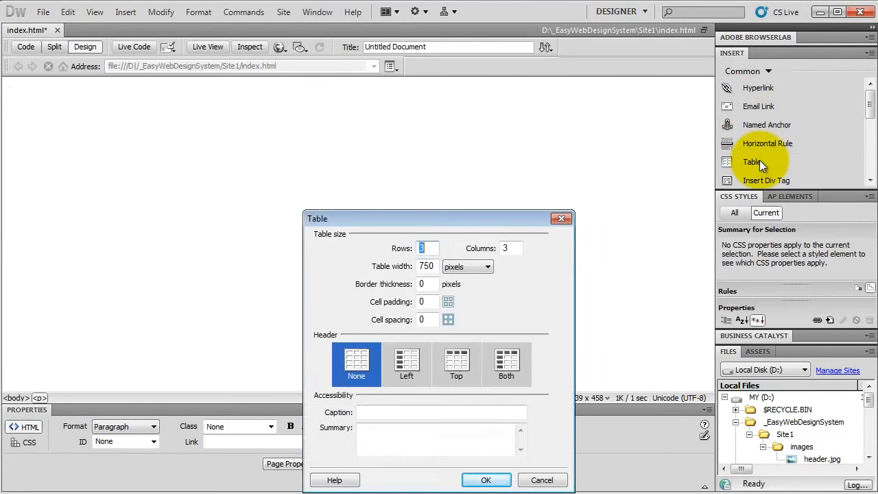
{"action": "type", "text": "1"}
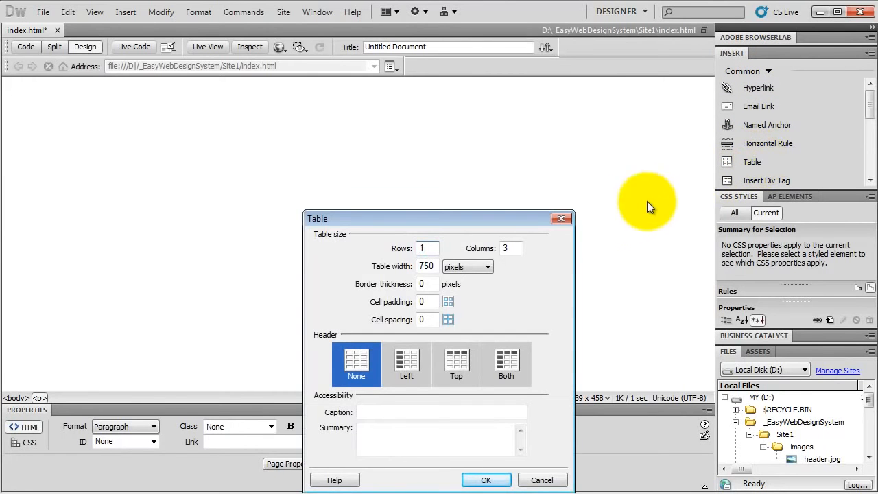
{"action": "double_click", "coordinate": [518, 247]}
{"action": "type", "text": "1"}
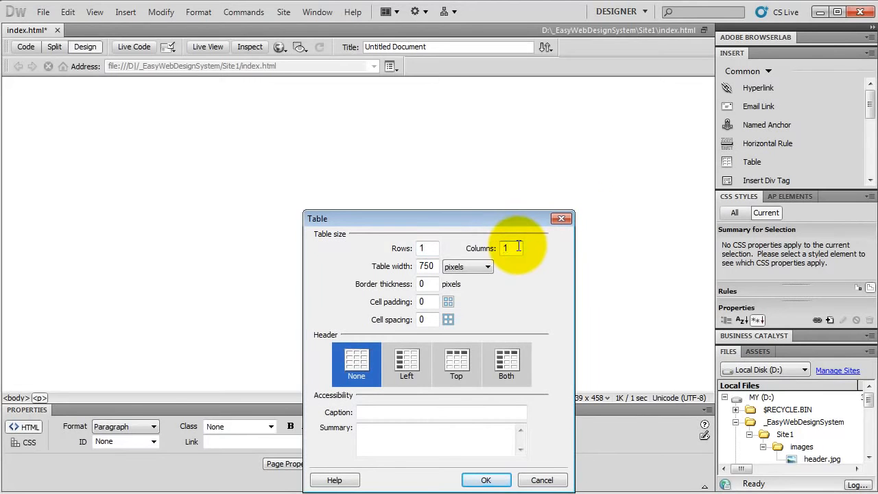
{"action": "double_click", "coordinate": [429, 285]}
{"action": "type", "text": "1"}
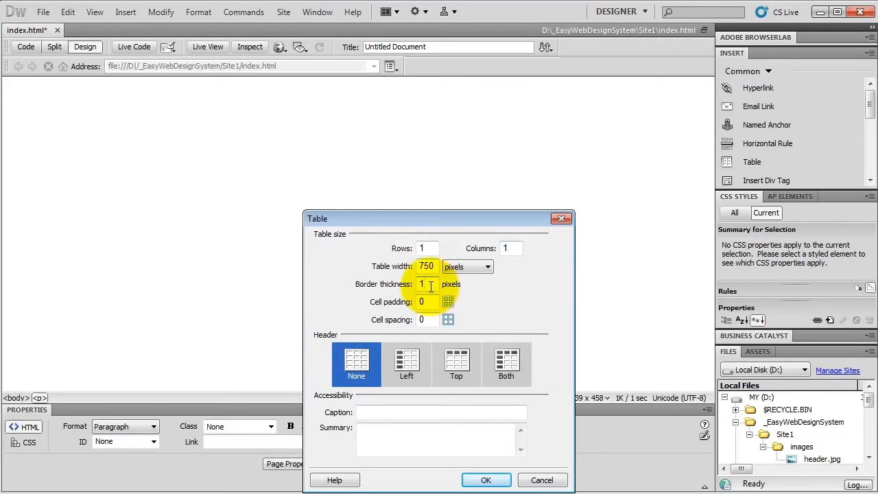
{"action": "left_click", "coordinate": [484, 480]}
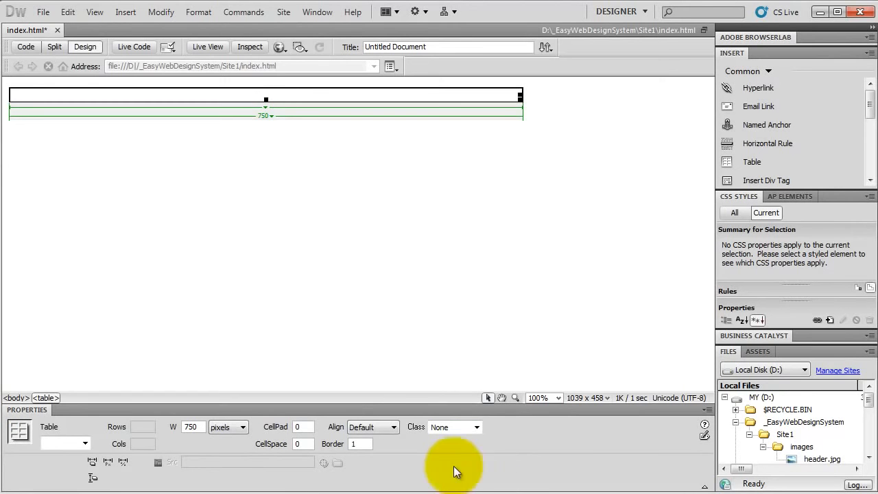
{"action": "left_click", "coordinate": [394, 428]}
{"action": "left_click", "coordinate": [376, 457]}
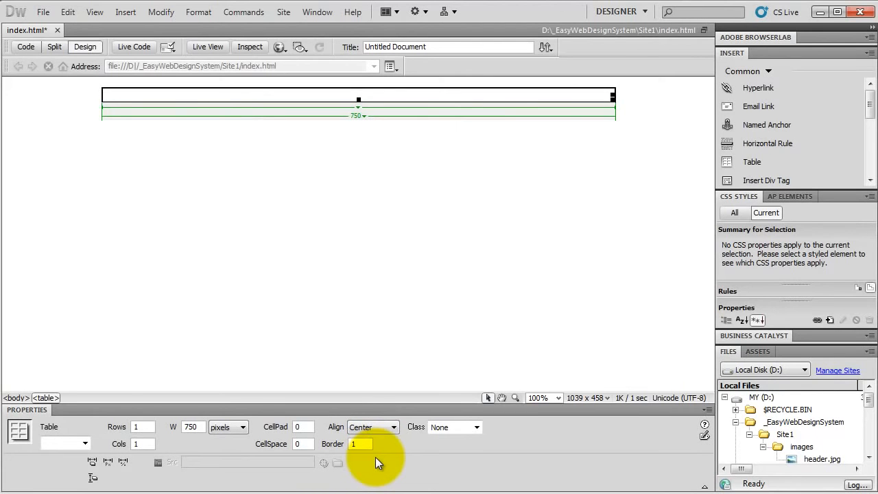
Step: Place header.jpg from the images folder into the table cell, accepting the accessibility prompt
{"action": "left_click_drag", "start_coordinate": [822, 459], "coordinate": [306, 92]}
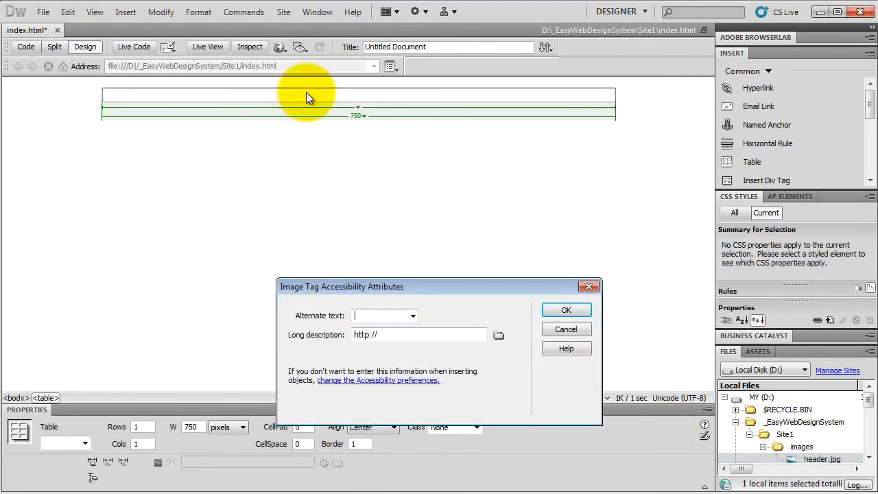
{"action": "left_click", "coordinate": [567, 309]}
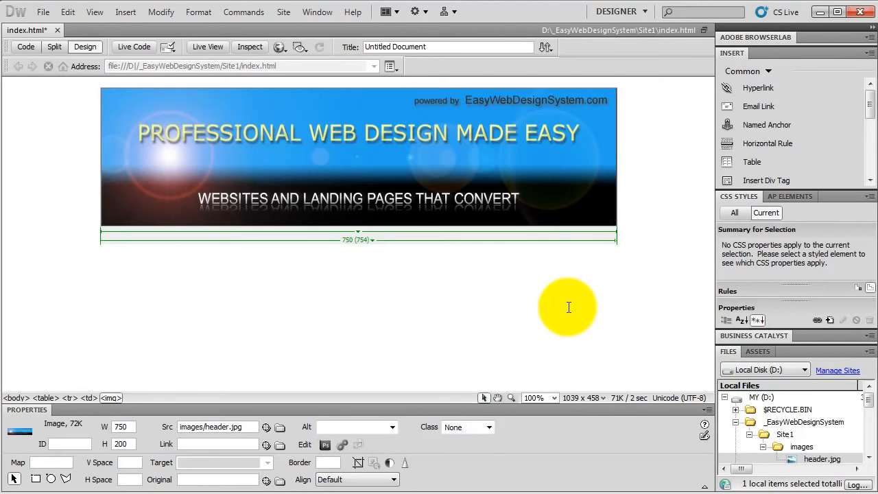
Step: Insert a nested table of 3 rows and 3 columns, 750 pixels wide, below the header image
{"action": "left_click", "coordinate": [569, 308]}
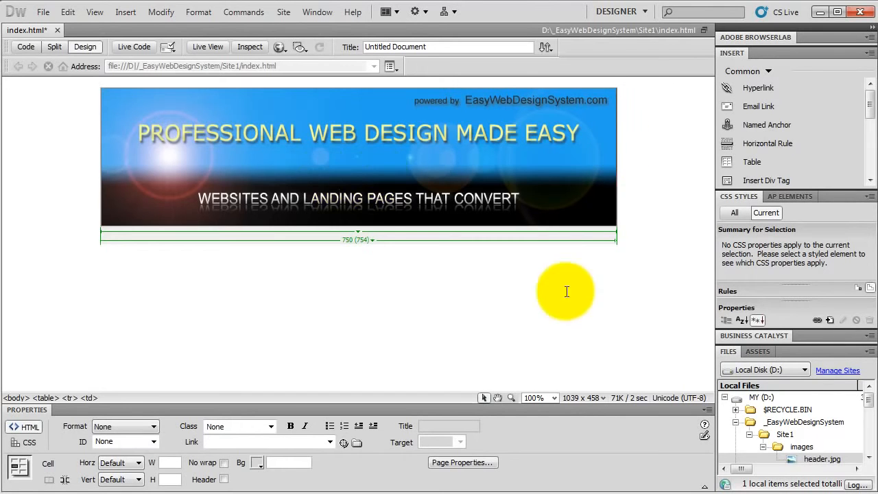
{"action": "left_click", "coordinate": [746, 163]}
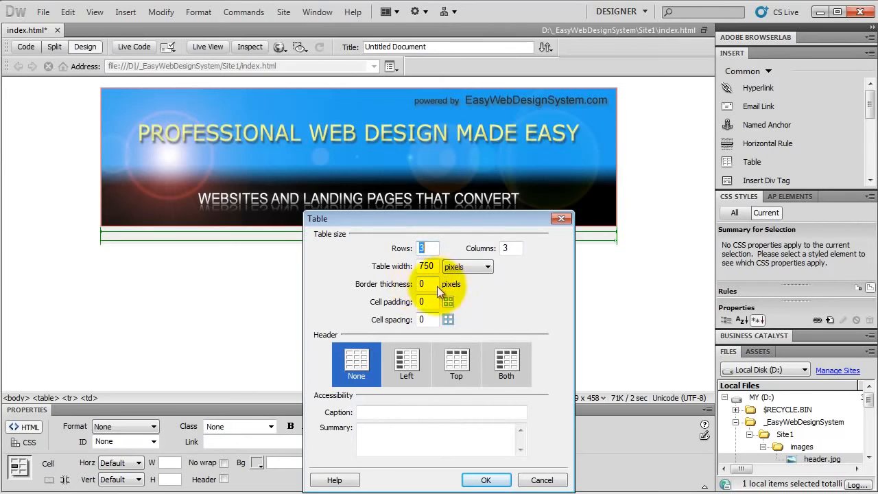
{"action": "left_click", "coordinate": [488, 478]}
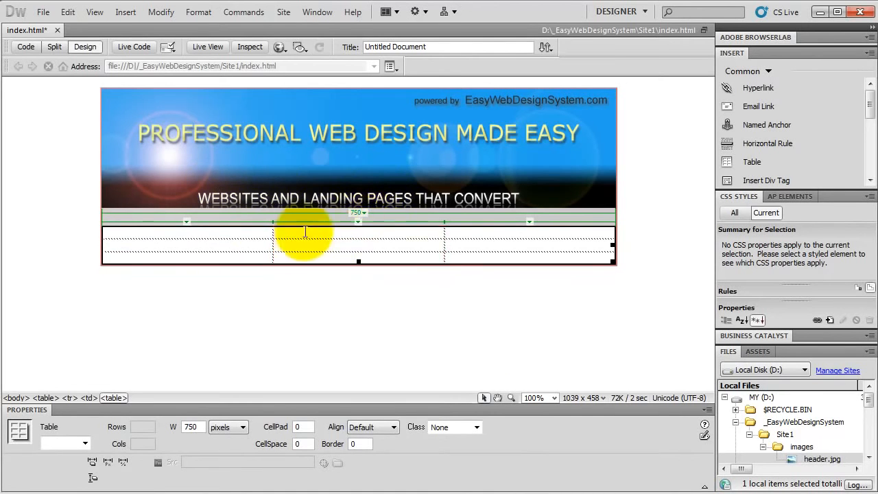
Step: Resize the nested table's columns to about 60, 630 and 60 pixels
{"action": "left_click_drag", "start_coordinate": [272, 236], "coordinate": [143, 235]}
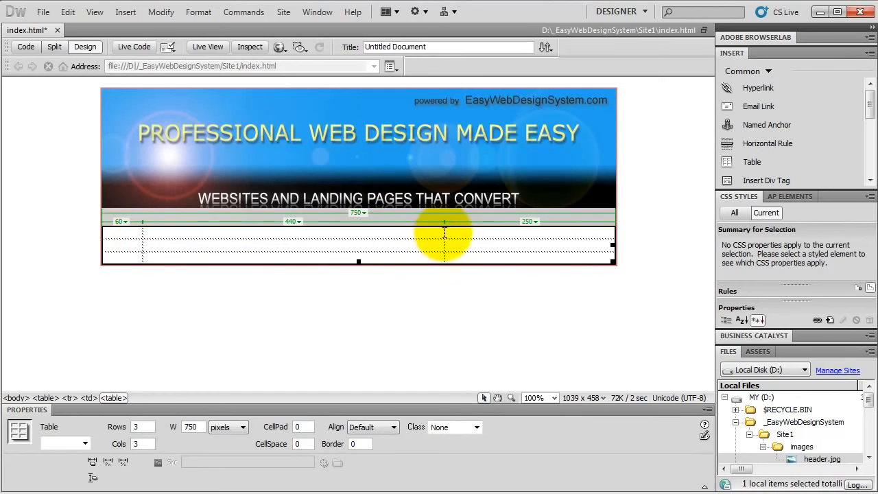
{"action": "left_click_drag", "start_coordinate": [446, 234], "coordinate": [574, 235]}
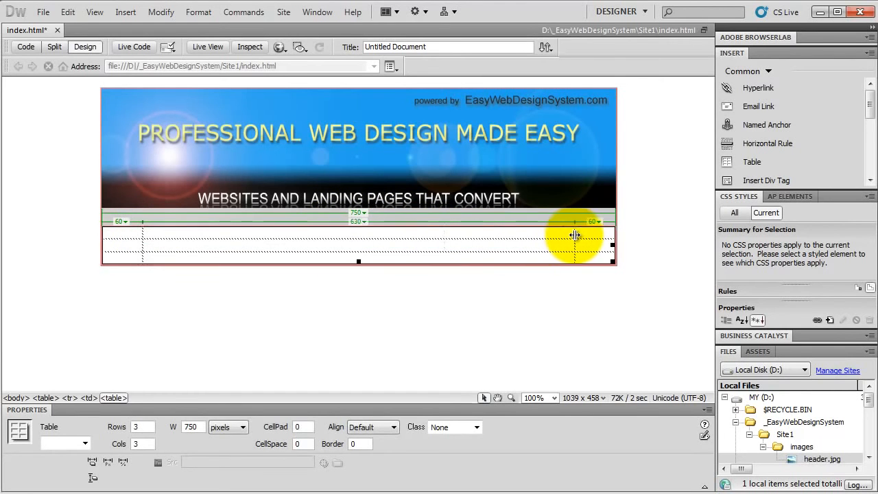
Step: Fill the nested table's middle cell, replacing typed placeholder lines with pasted headline, subheadline and lorem ipsum paragraphs
{"action": "left_click", "coordinate": [206, 237]}
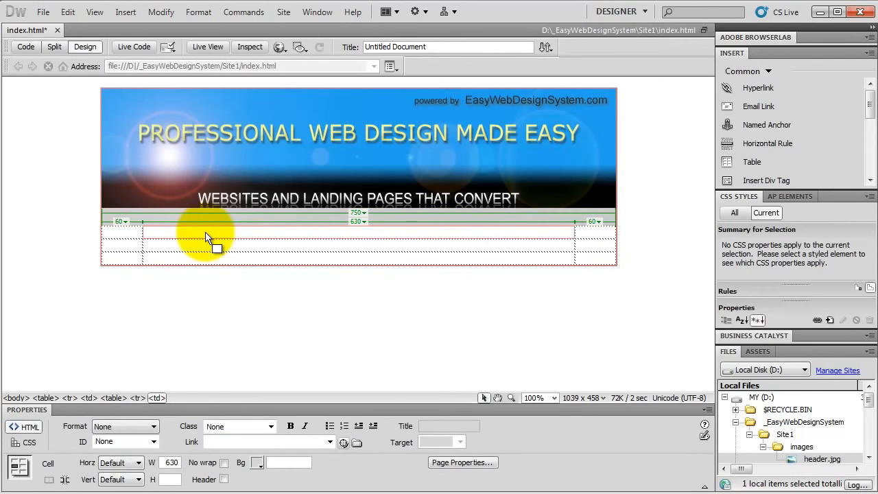
{"action": "type", "text": "fdgfdfdg"}
{"action": "key", "text": "Return"}
{"action": "type", "text": "dgfgd"}
{"action": "key", "text": "Return"}
{"action": "type", "text": "gf"}
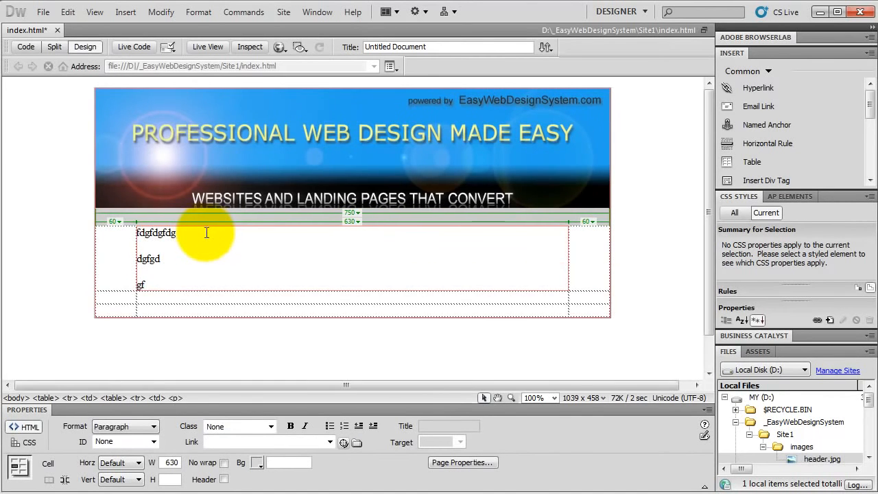
{"action": "left_click_drag", "start_coordinate": [150, 284], "coordinate": [135, 249]}
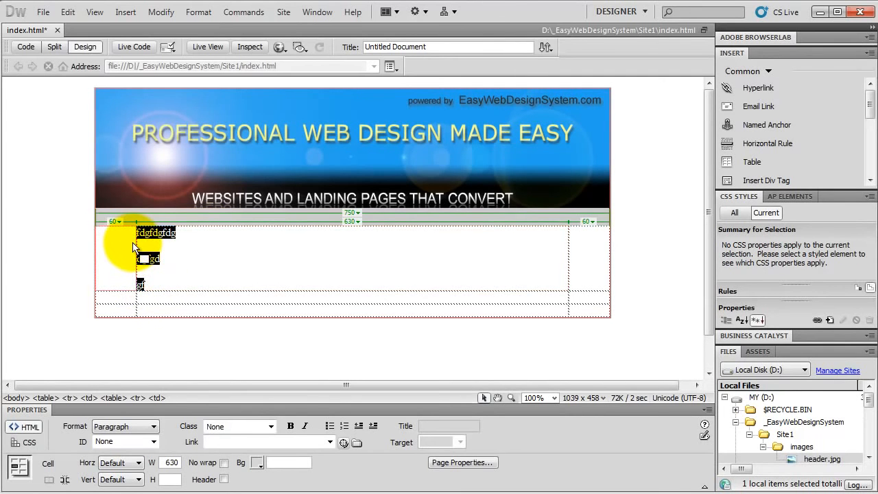
{"action": "key", "text": "ctrl+v"}
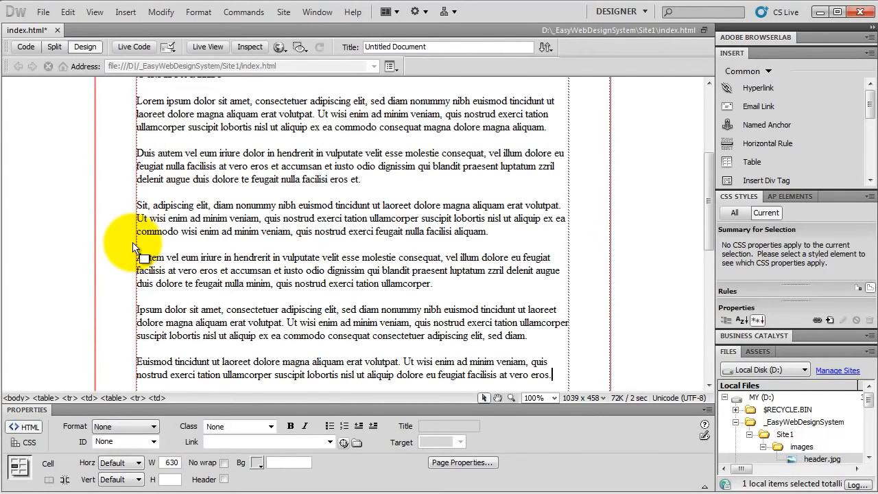
Step: Preview the page in Chrome, saving changes when asked, and scroll through the result
{"action": "left_click_drag", "start_coordinate": [711, 201], "coordinate": [711, 96]}
{"action": "left_click", "coordinate": [281, 48]}
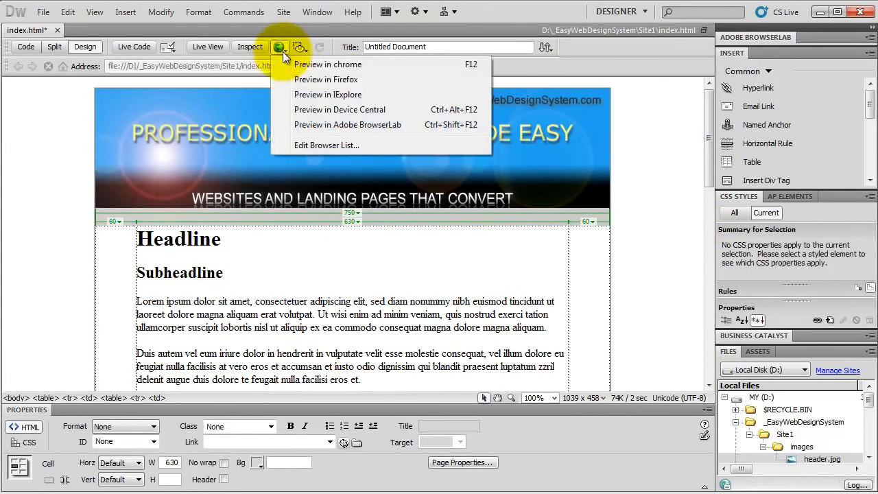
{"action": "left_click", "coordinate": [298, 64]}
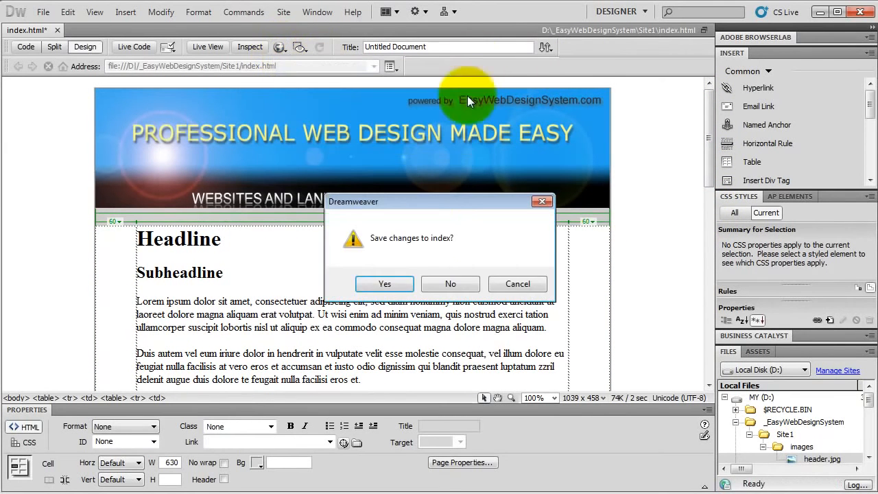
{"action": "left_click", "coordinate": [394, 284]}
{"action": "mouse_move", "coordinate": [869, 147]}
{"action": "left_mouse_down"}
{"action": "mouse_move", "coordinate": [869, 252]}
{"action": "mouse_move", "coordinate": [868, 116]}
{"action": "mouse_move", "coordinate": [875, 240]}
{"action": "mouse_move", "coordinate": [863, 127]}
{"action": "mouse_move", "coordinate": [874, 134]}
{"action": "left_mouse_up"}
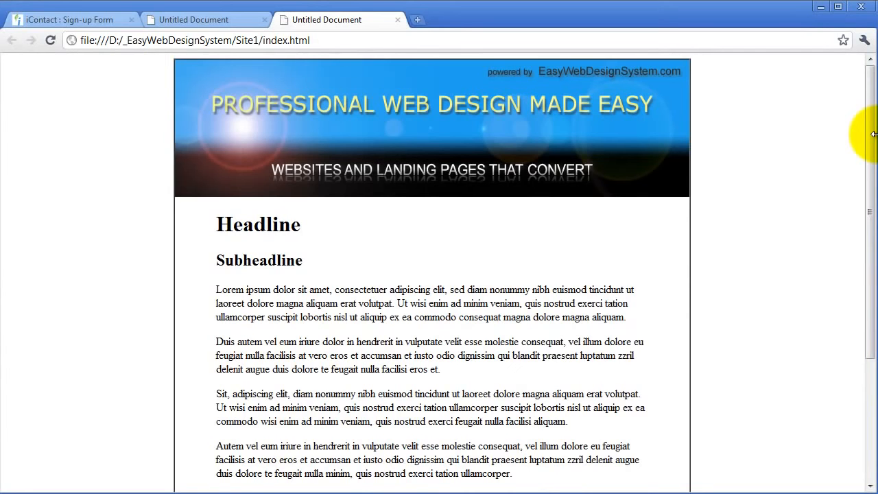
{"action": "left_click_drag", "start_coordinate": [872, 134], "coordinate": [872, 260]}
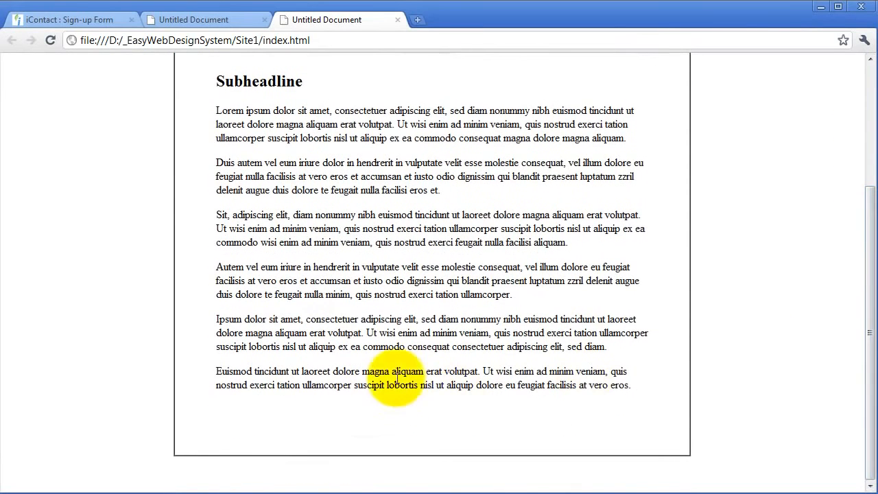
Step: Copy the manual sign-up form code from the iContact page and switch back to Dreamweaver
{"action": "left_click", "coordinate": [84, 19]}
{"action": "mouse_move", "coordinate": [866, 240]}
{"action": "left_mouse_down"}
{"action": "mouse_move", "coordinate": [868, 84]}
{"action": "mouse_move", "coordinate": [868, 176]}
{"action": "mouse_move", "coordinate": [857, 235]}
{"action": "mouse_move", "coordinate": [869, 231]}
{"action": "mouse_move", "coordinate": [868, 249]}
{"action": "left_mouse_up"}
{"action": "left_click", "coordinate": [344, 335]}
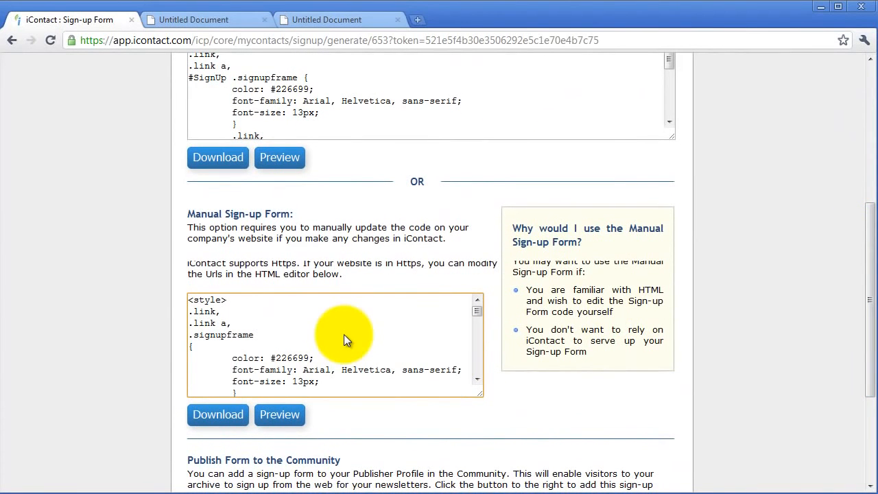
{"action": "left_click", "coordinate": [318, 357]}
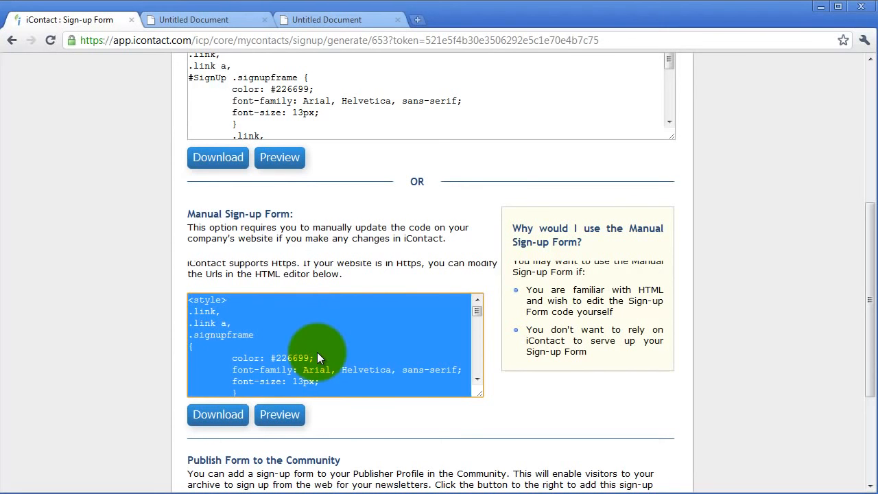
{"action": "key", "text": "alt+Tab"}
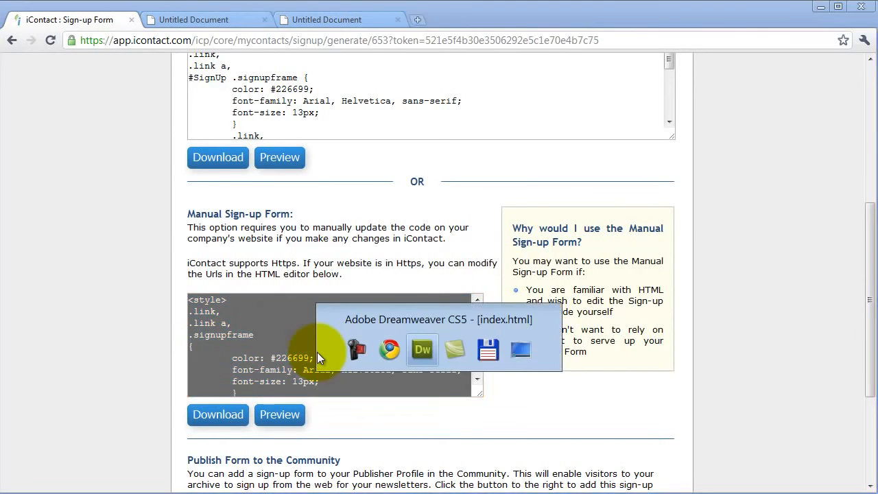
Step: Paste the sign-up form code into the nested table's bottom middle cell, replacing its placeholder space in code view
{"action": "left_click_drag", "start_coordinate": [709, 157], "coordinate": [710, 288]}
{"action": "key", "text": "Delete"}
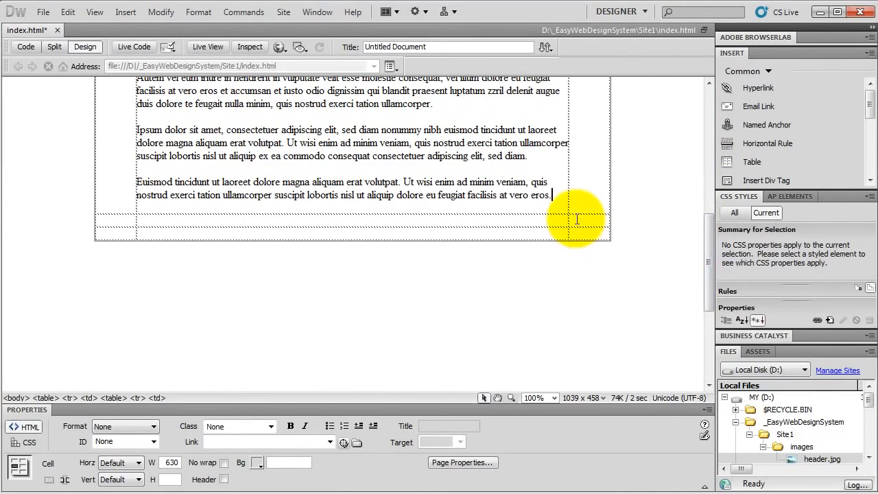
{"action": "left_click", "coordinate": [405, 221]}
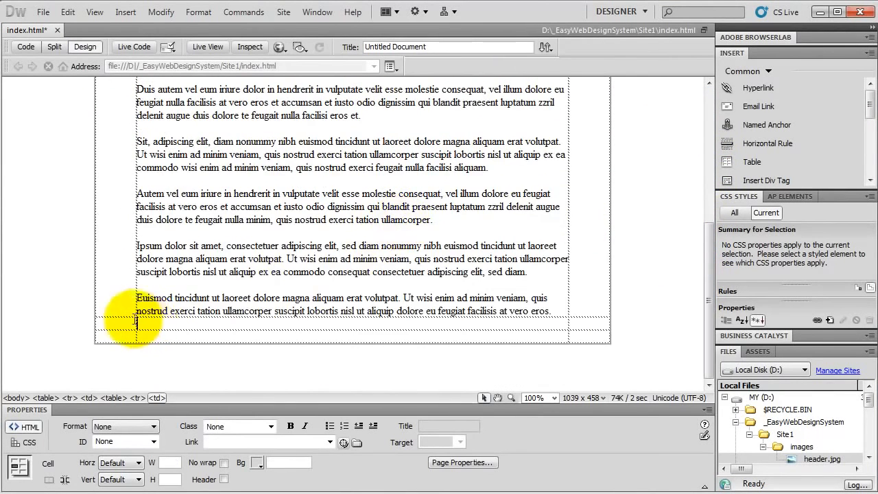
{"action": "left_click", "coordinate": [29, 50]}
{"action": "left_click_drag", "start_coordinate": [116, 211], "coordinate": [146, 212]}
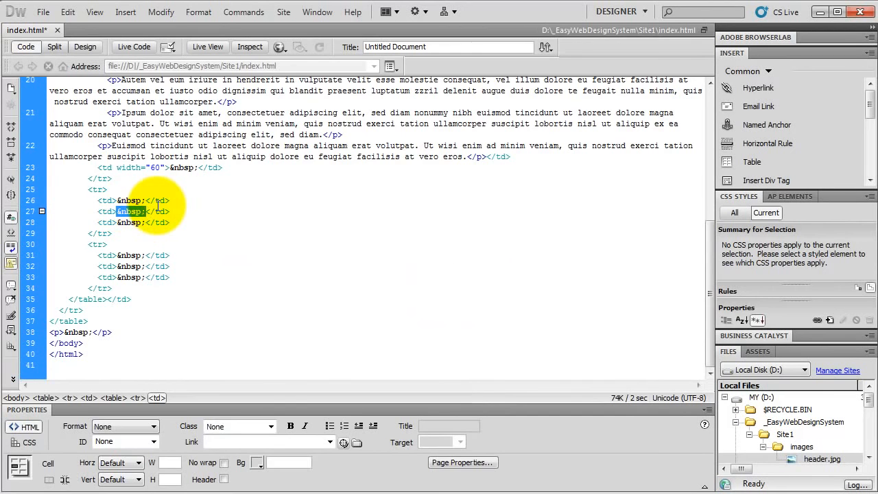
{"action": "key", "text": "ctrl+v"}
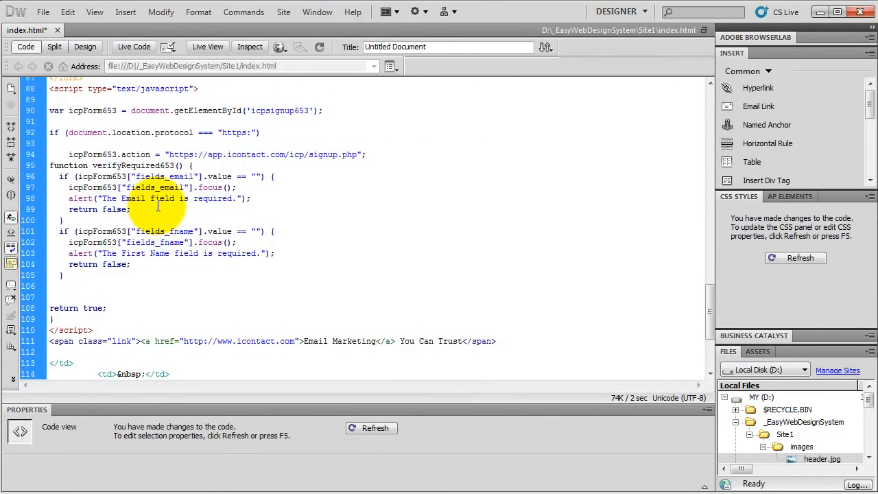
Step: Set the sign-up form cell's horizontal alignment to Center in design view
{"action": "left_click", "coordinate": [85, 47]}
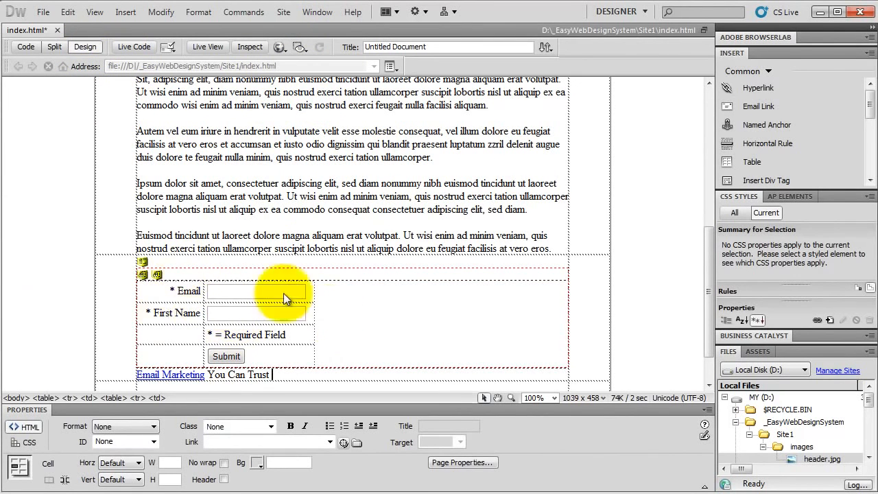
{"action": "left_click", "coordinate": [358, 308]}
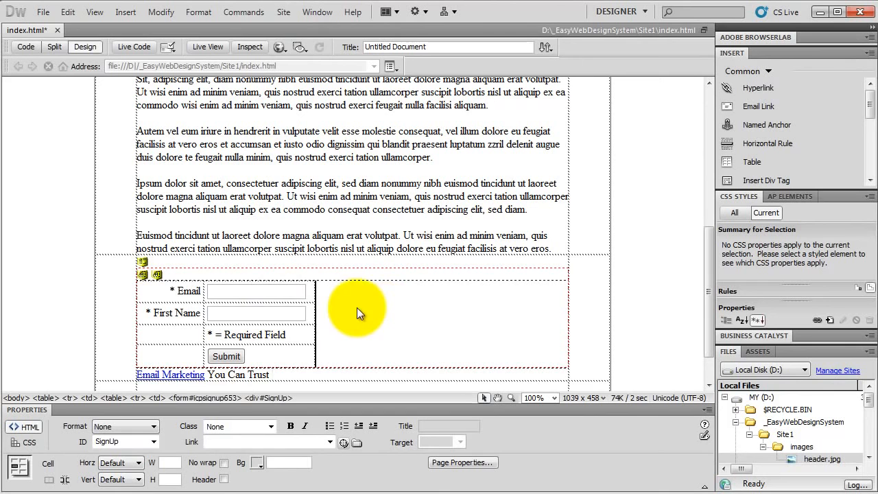
{"action": "left_click", "coordinate": [137, 480]}
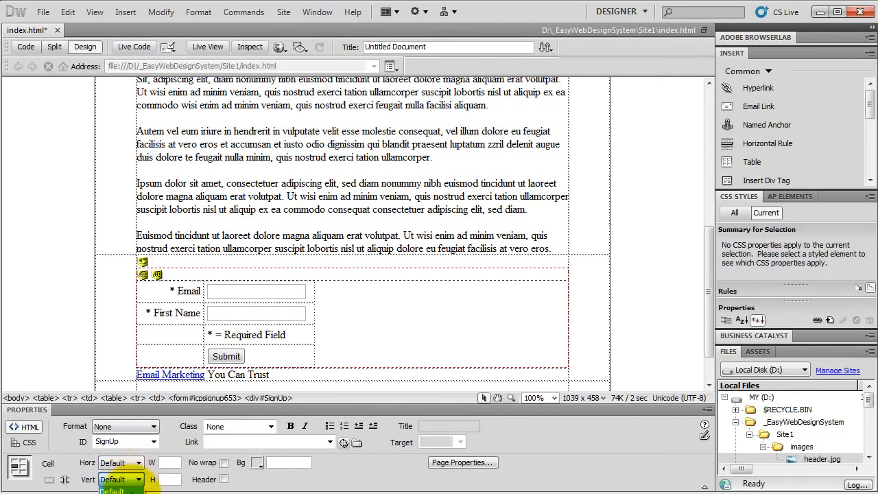
{"action": "left_click", "coordinate": [82, 471]}
{"action": "left_click", "coordinate": [120, 462]}
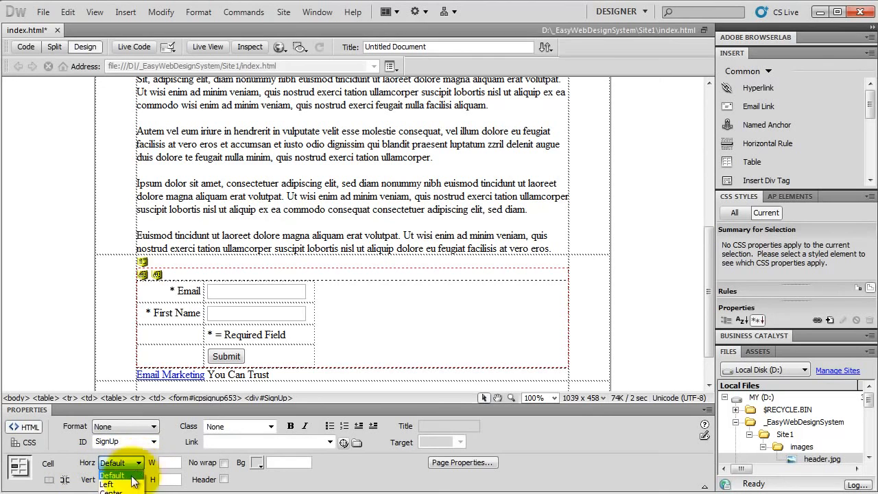
{"action": "left_click", "coordinate": [123, 487]}
{"action": "left_click", "coordinate": [250, 309]}
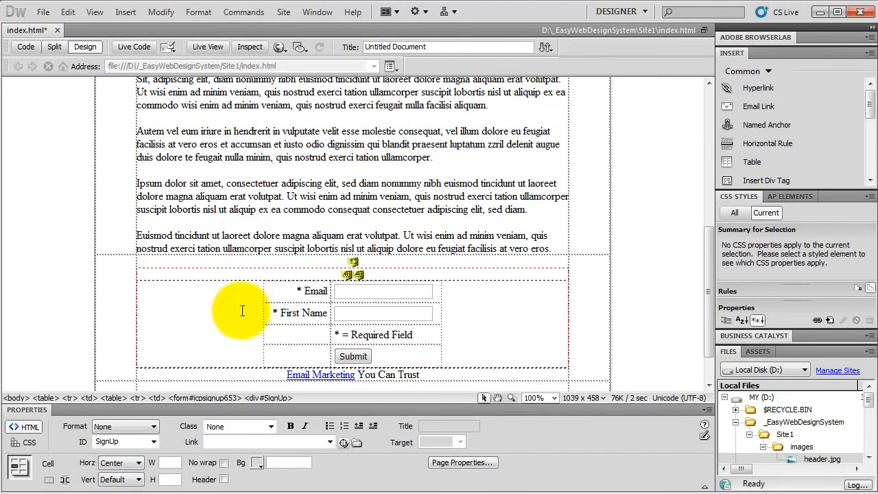
Step: Preview the page in Chrome, saving changes when asked
{"action": "left_click", "coordinate": [290, 44]}
{"action": "left_click", "coordinate": [297, 63]}
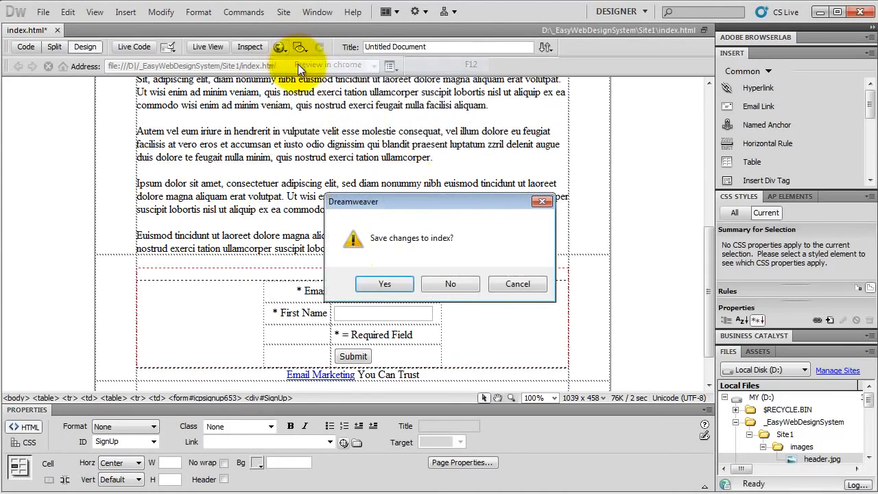
{"action": "left_click", "coordinate": [393, 282]}
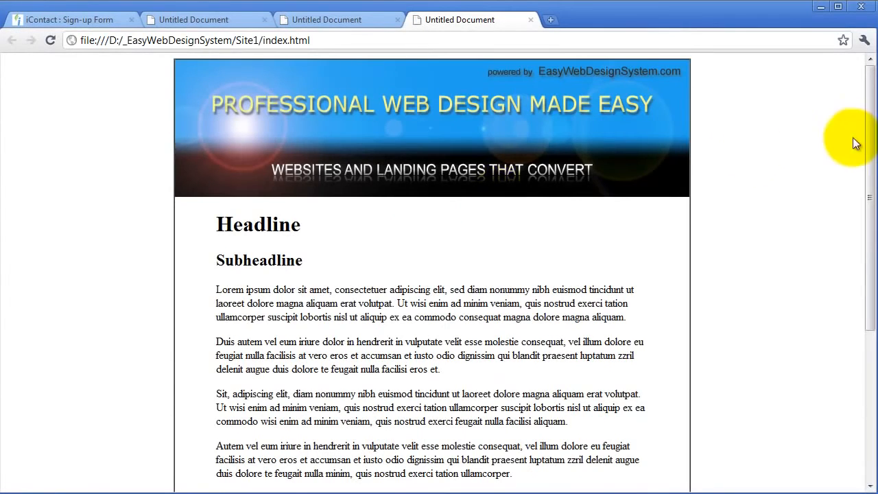
{"action": "mouse_move", "coordinate": [866, 133]}
{"action": "left_mouse_down"}
{"action": "mouse_move", "coordinate": [867, 289]}
{"action": "mouse_move", "coordinate": [873, 128]}
{"action": "left_mouse_up"}
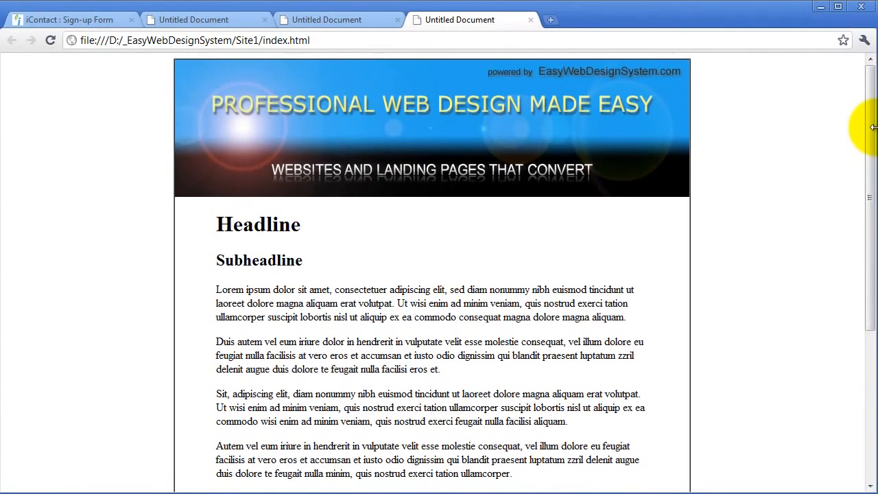